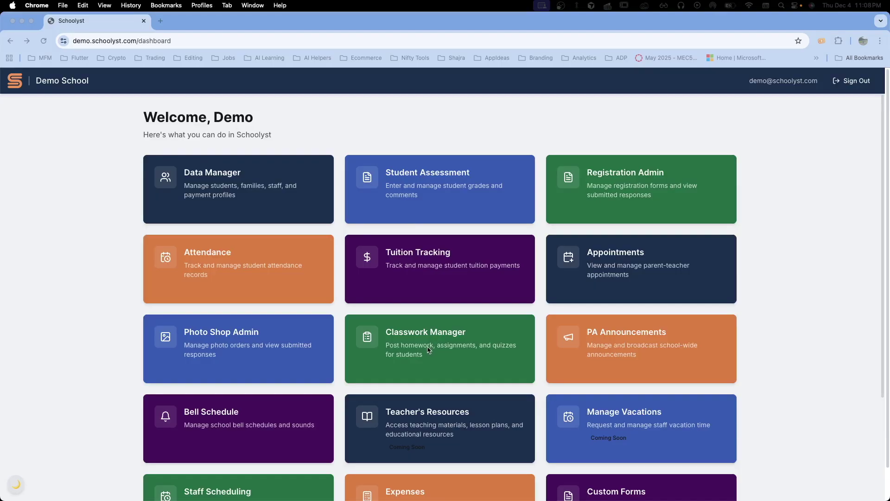
# Step: Open the Classwork Manager and look through the list of existing classwork tasks
pyautogui.click(428, 348)
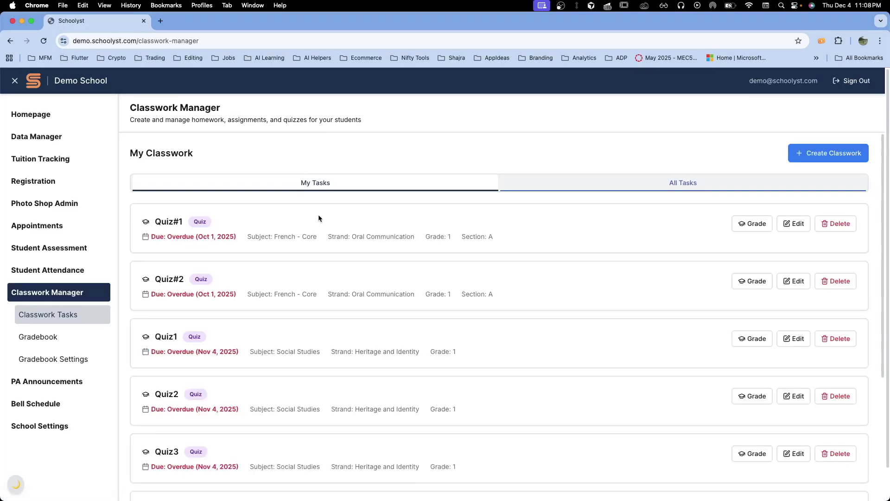
pyautogui.scroll(-5, 319, 214)
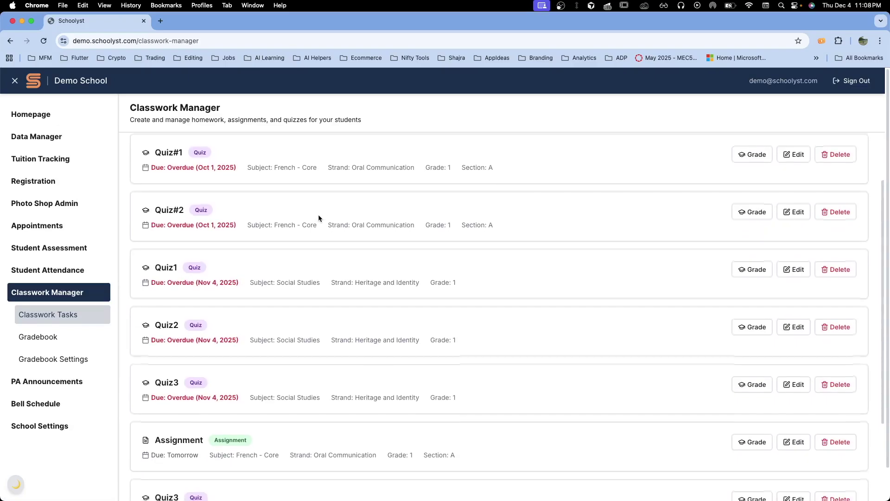
pyautogui.scroll(-1, 319, 218)
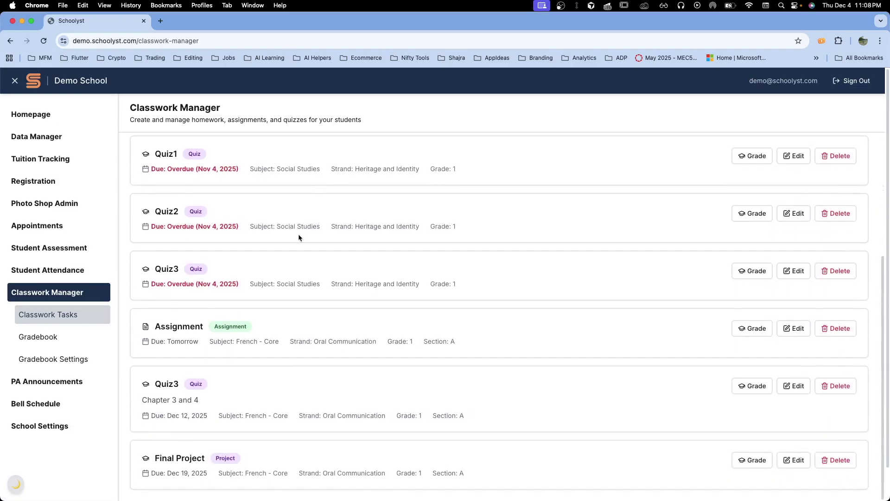
# Step: Open the Gradebook Settings and review the letter grade scale, task types and grade scale preview
pyautogui.click(61, 361)
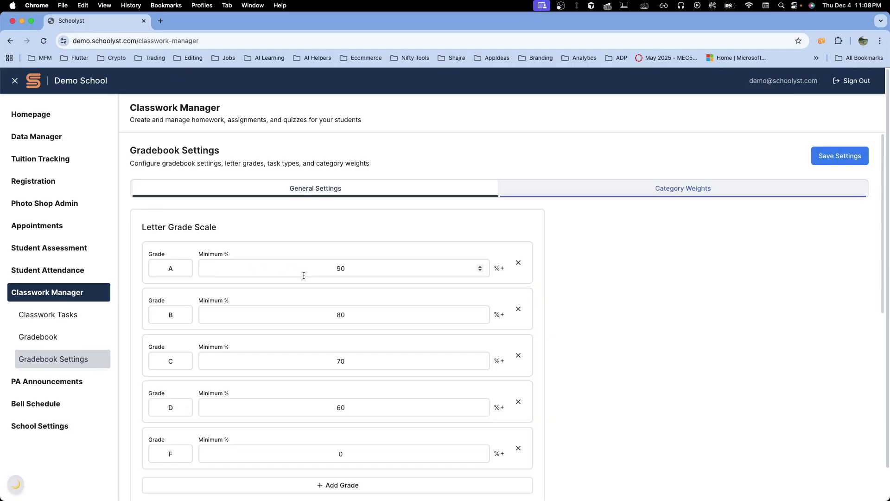
pyautogui.scroll(-1, 303, 276)
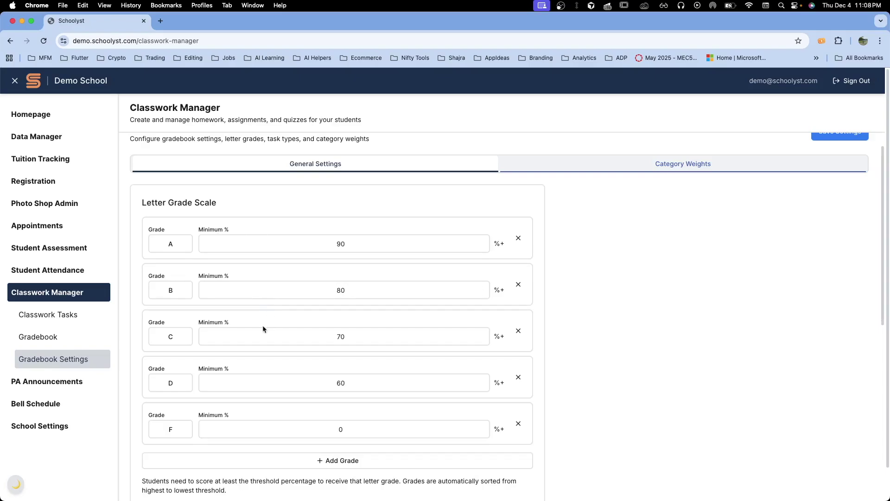
pyautogui.scroll(-3, 266, 338)
pyautogui.scroll(-2, 266, 342)
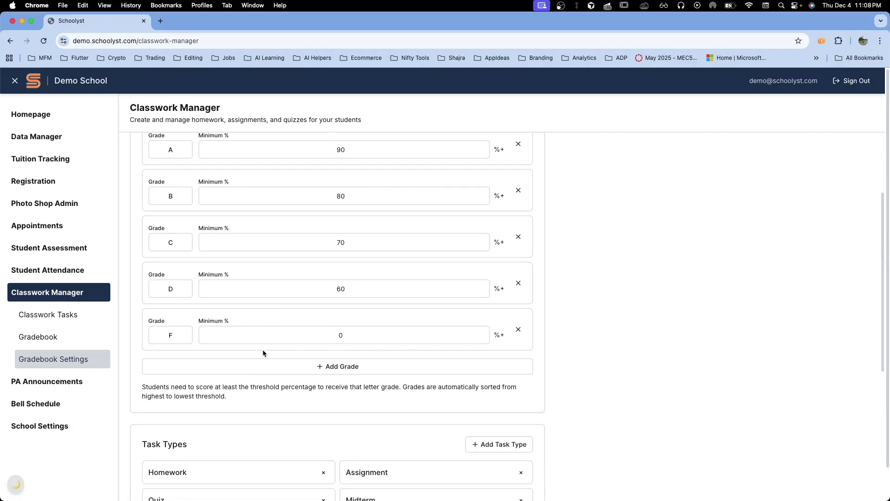
pyautogui.scroll(-5, 263, 352)
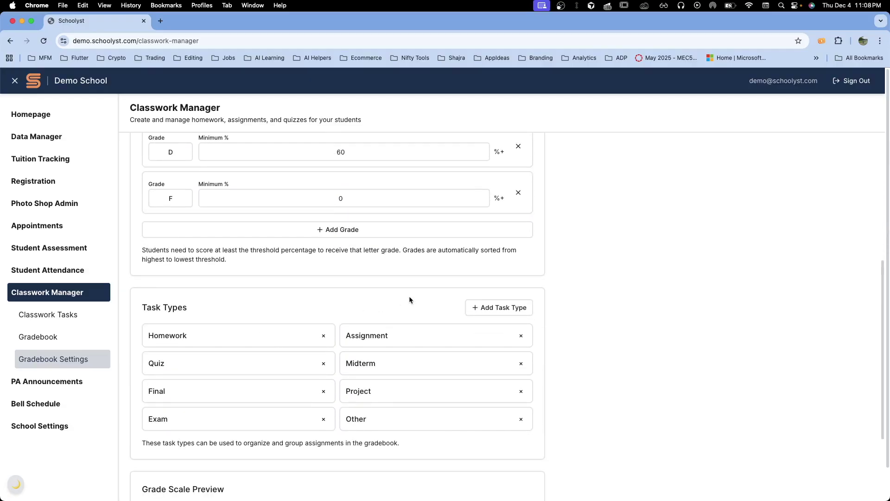
pyautogui.scroll(-5, 410, 299)
pyautogui.scroll(4, 463, 301)
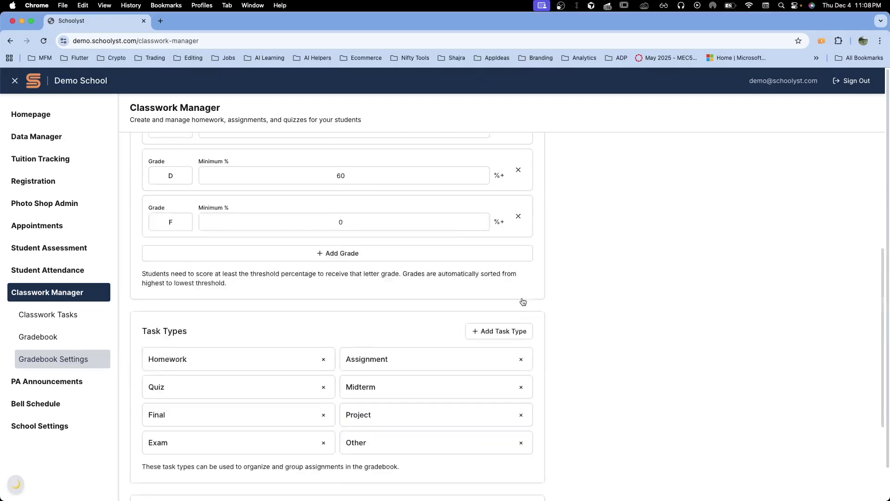
pyautogui.scroll(9, 533, 292)
# Step: Examine the category weights of the All Subjects configuration for Grades 1-4
pyautogui.click(660, 183)
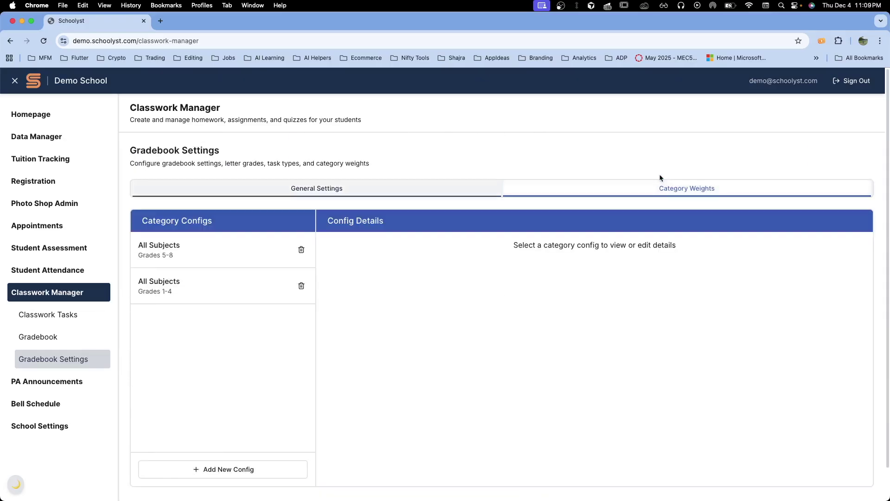
pyautogui.click(182, 292)
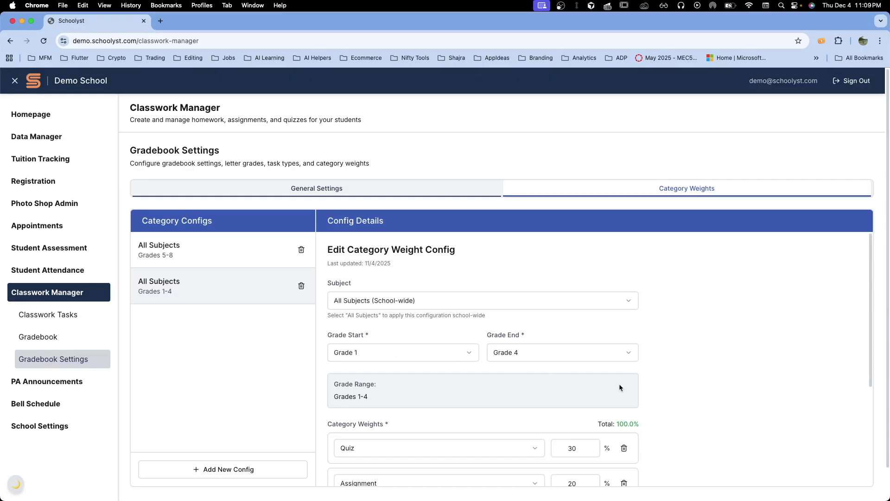
pyautogui.scroll(-3, 681, 383)
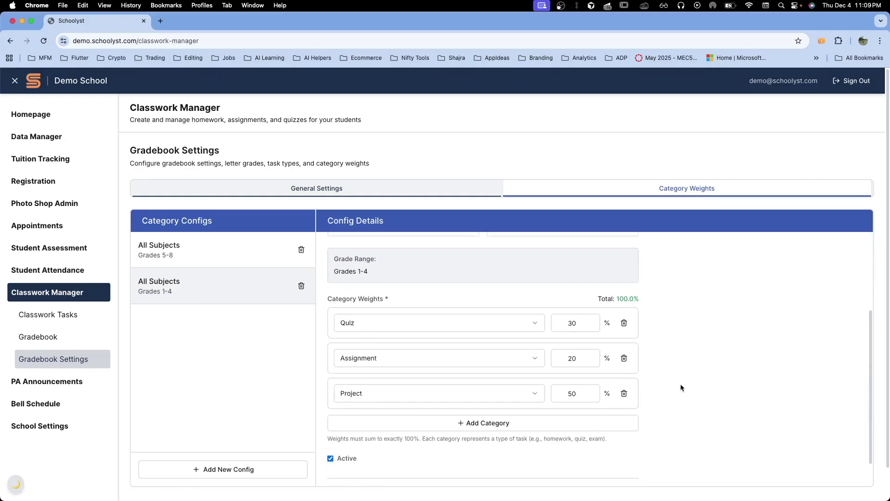
pyautogui.scroll(2, 681, 388)
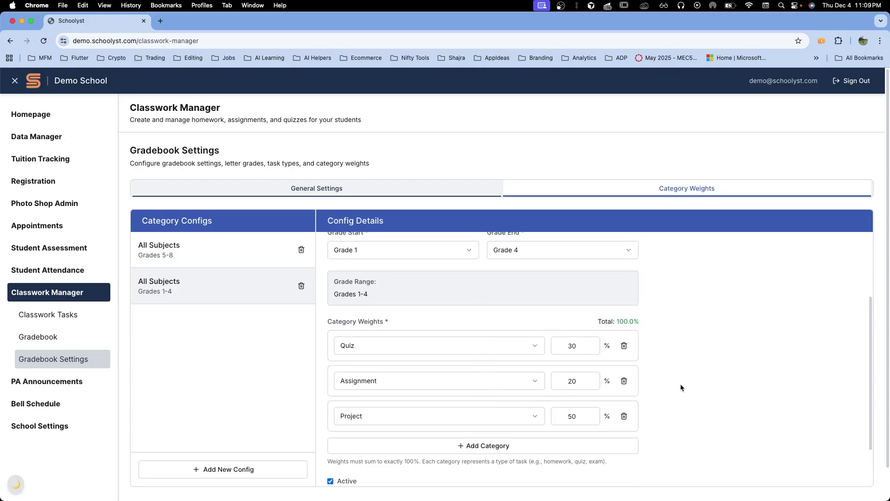
pyautogui.scroll(-1, 682, 387)
pyautogui.scroll(1, 603, 338)
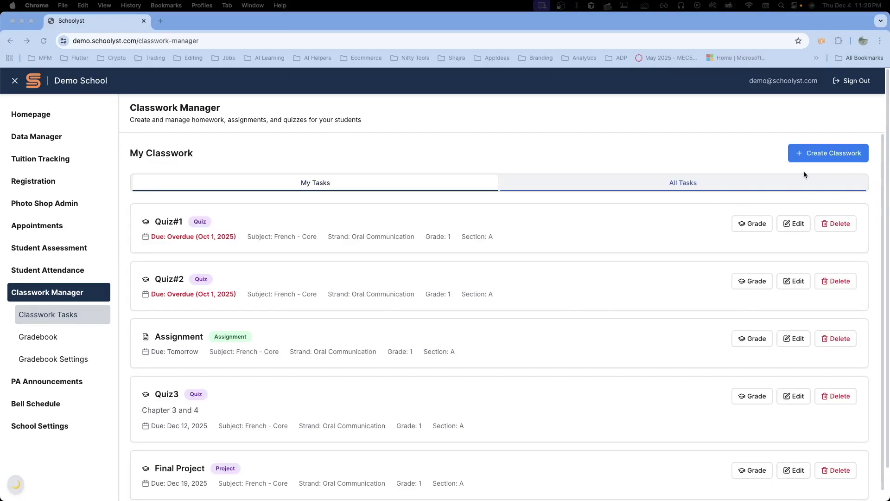
# Step: Start a new classwork item titled "Quiz4" with the description "Chapter#5 and chapter#6"
pyautogui.click(774, 157)
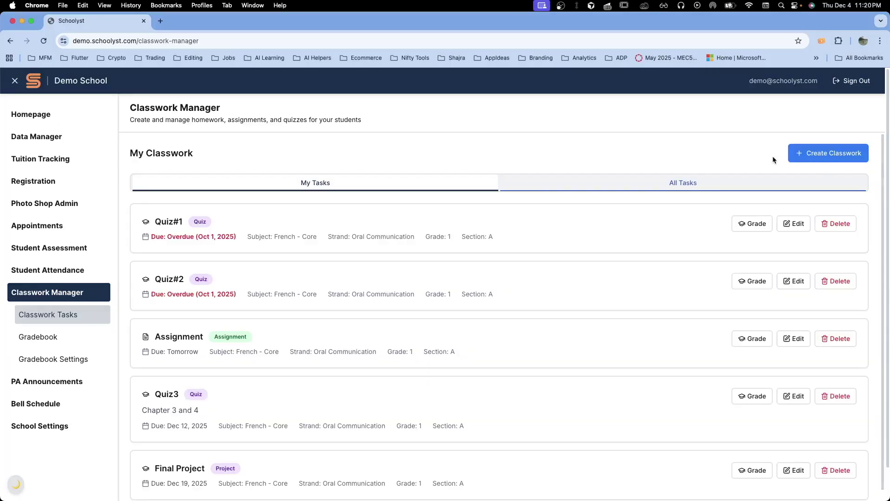
pyautogui.click(805, 159)
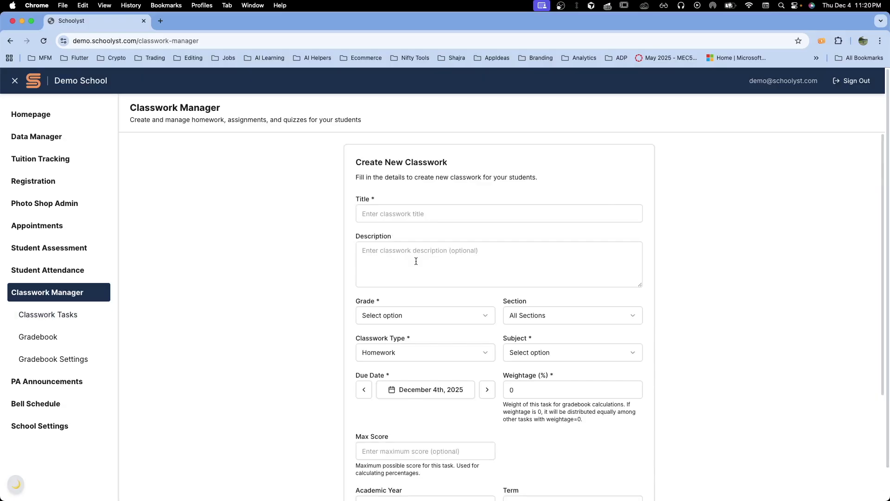
pyautogui.scroll(-3, 416, 261)
pyautogui.scroll(3, 416, 260)
pyautogui.click(413, 214)
pyautogui.write('Quiz4')
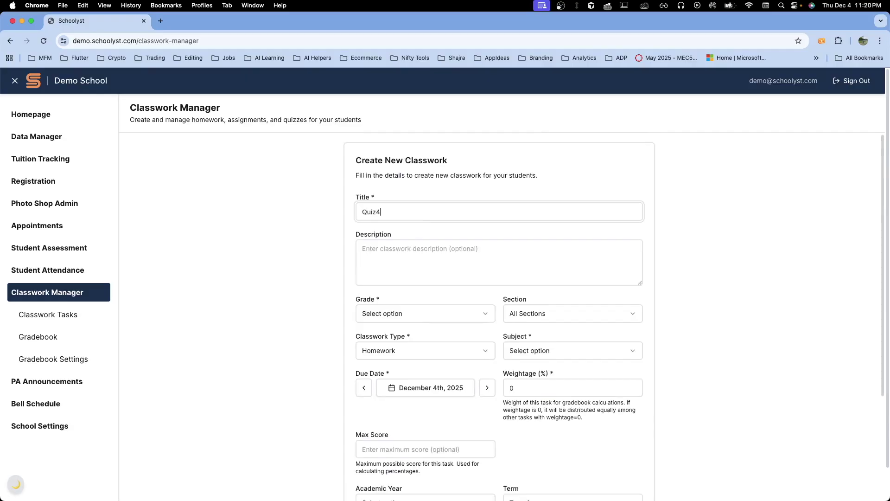
pyautogui.click(417, 255)
pyautogui.write('Chapter')
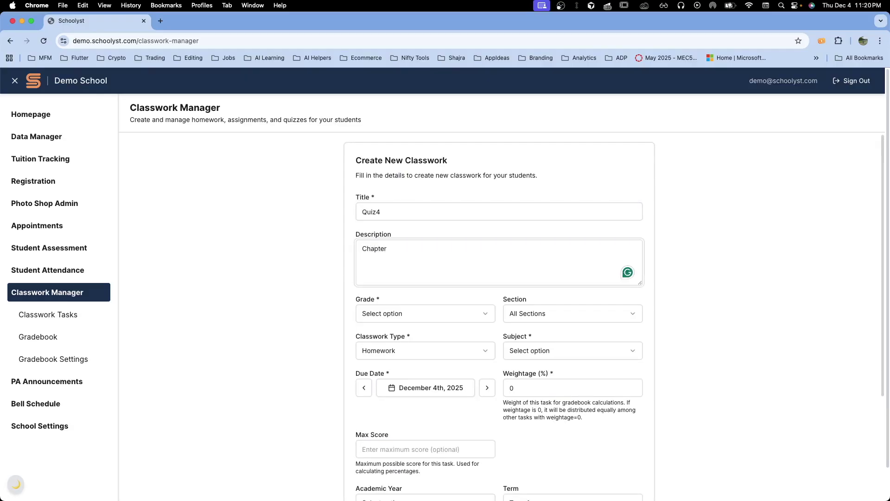
pyautogui.write('#5 and chapter#6')
# Step: Assign the new classwork to Grade 1, section A
pyautogui.click(398, 314)
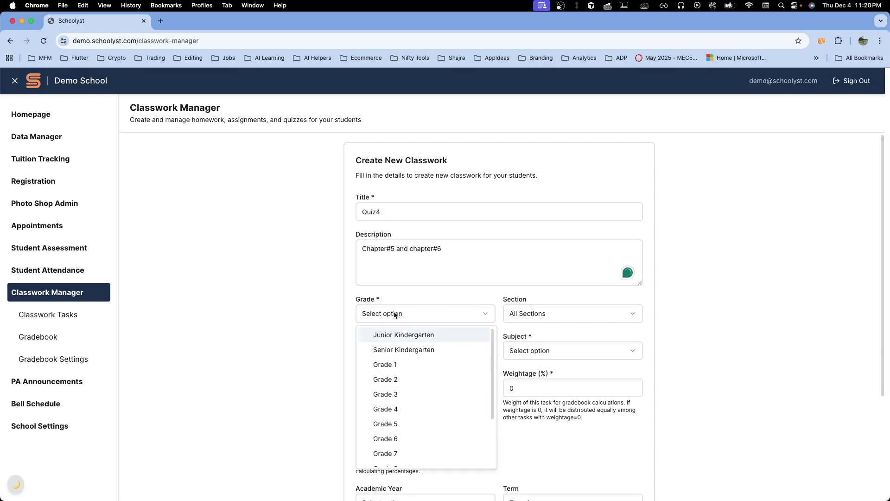
pyautogui.click(391, 365)
pyautogui.click(514, 314)
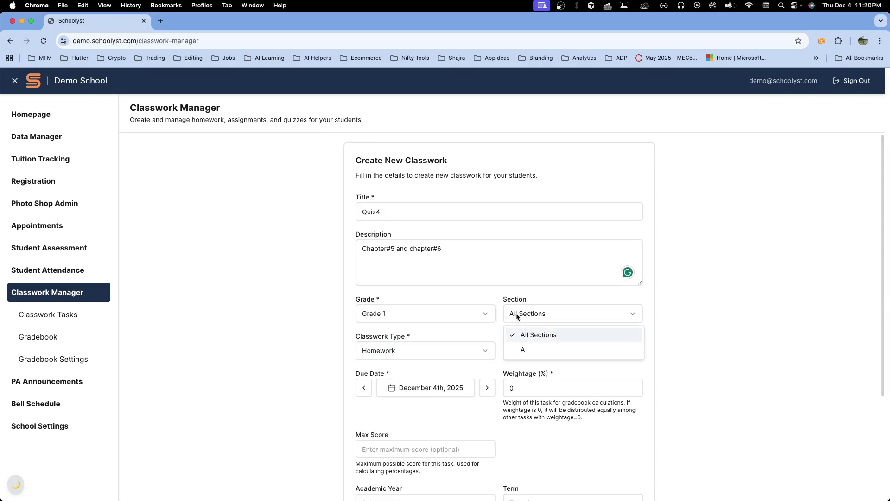
pyautogui.click(523, 350)
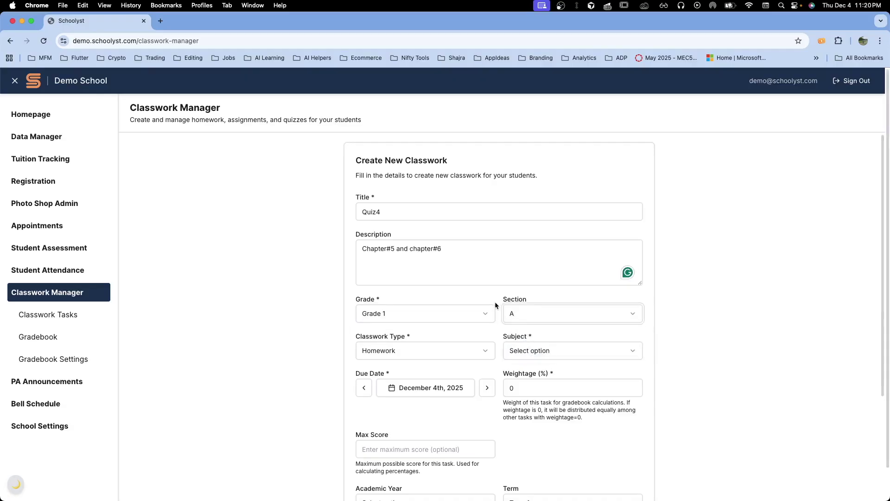
# Step: Set the classwork type to Quiz, the subject to French - Core and the strand to Oral Communication
pyautogui.click(438, 349)
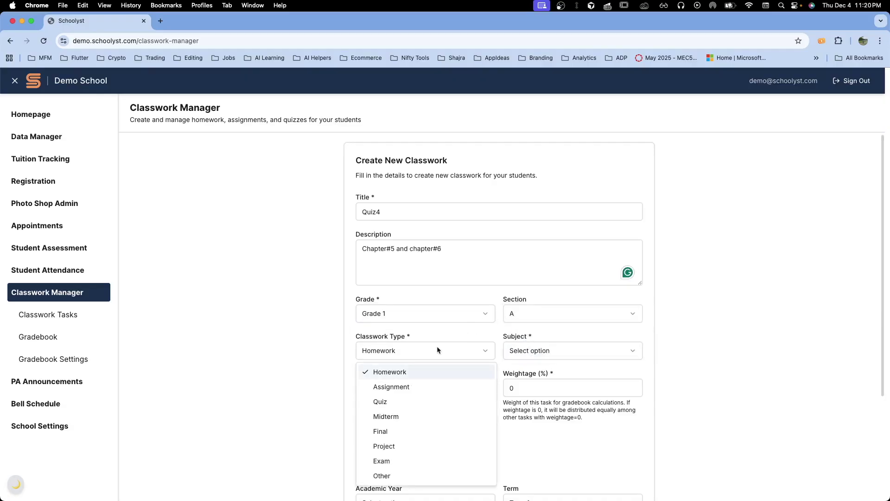
pyautogui.click(396, 404)
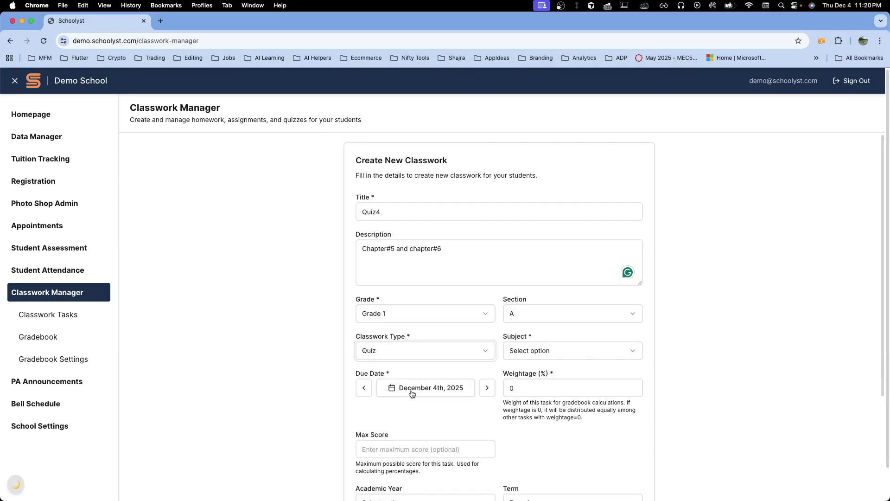
pyautogui.click(540, 353)
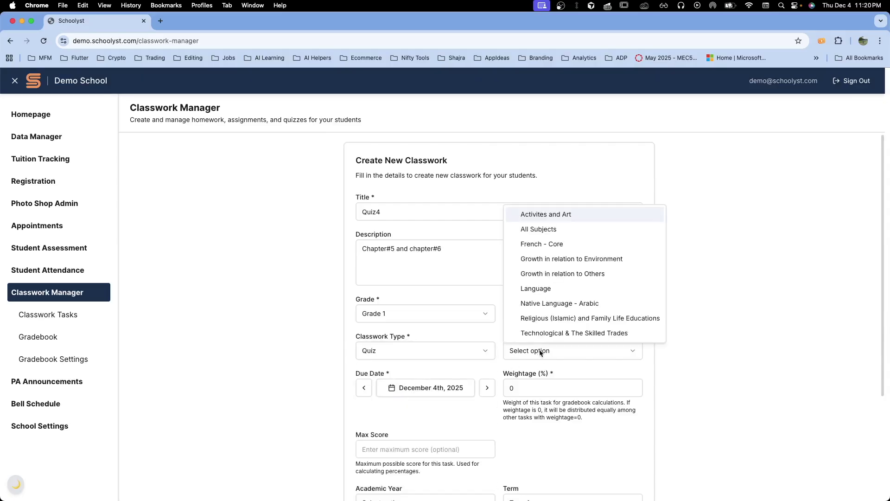
pyautogui.click(537, 246)
pyautogui.click(417, 387)
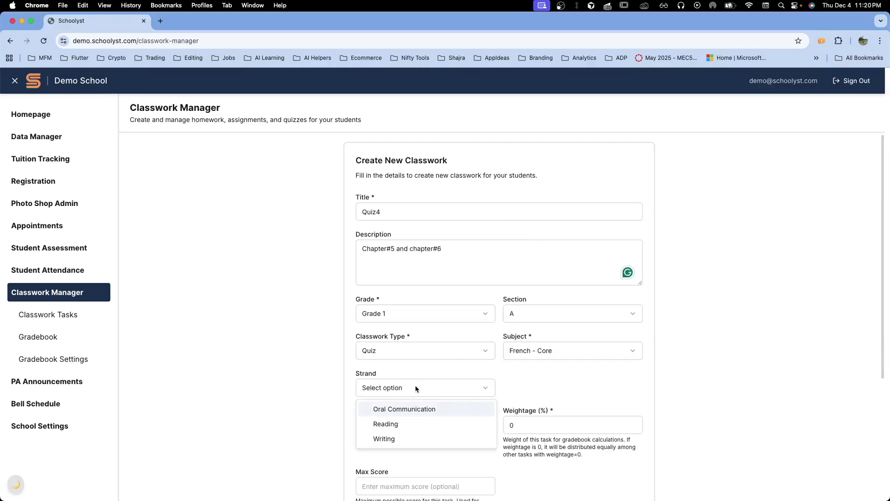
pyautogui.click(399, 410)
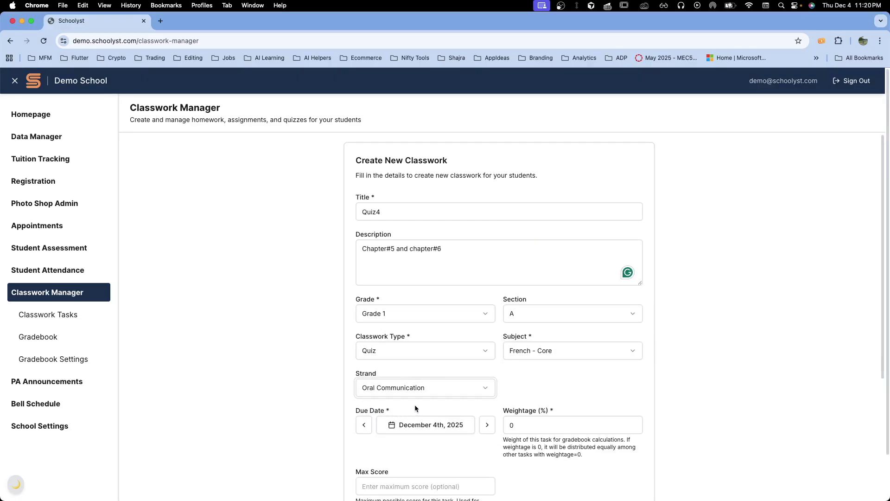
# Step: Set the quiz's due date to December 12th, 2025
pyautogui.scroll(-1, 420, 403)
pyautogui.click(418, 401)
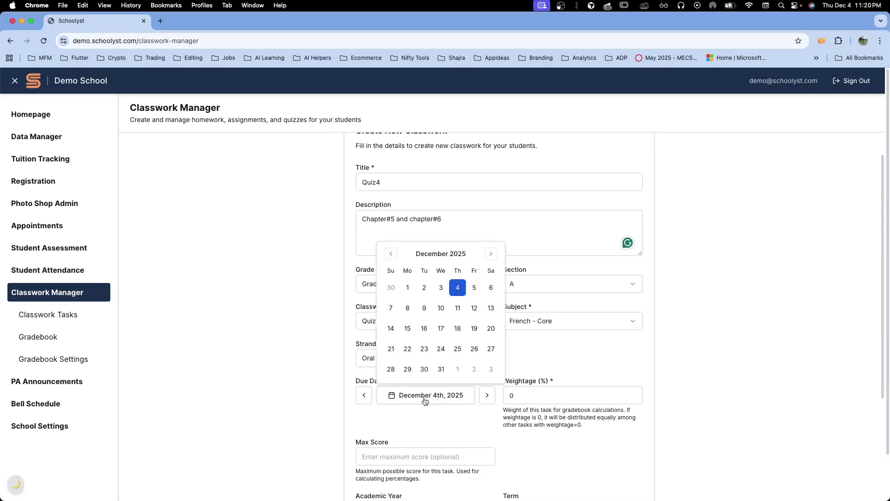
pyautogui.click(474, 308)
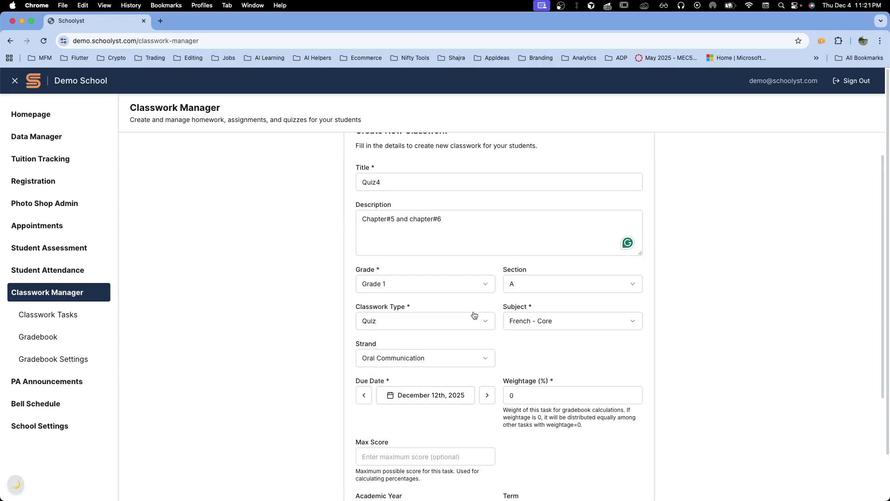
# Step: Review the weightage setting and set the quiz's maximum score to 20
pyautogui.scroll(-3, 454, 377)
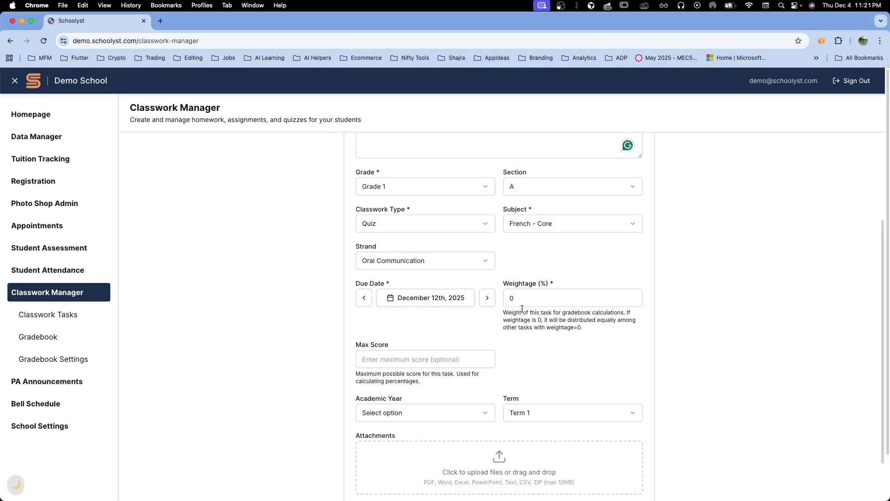
pyautogui.scroll(2, 524, 297)
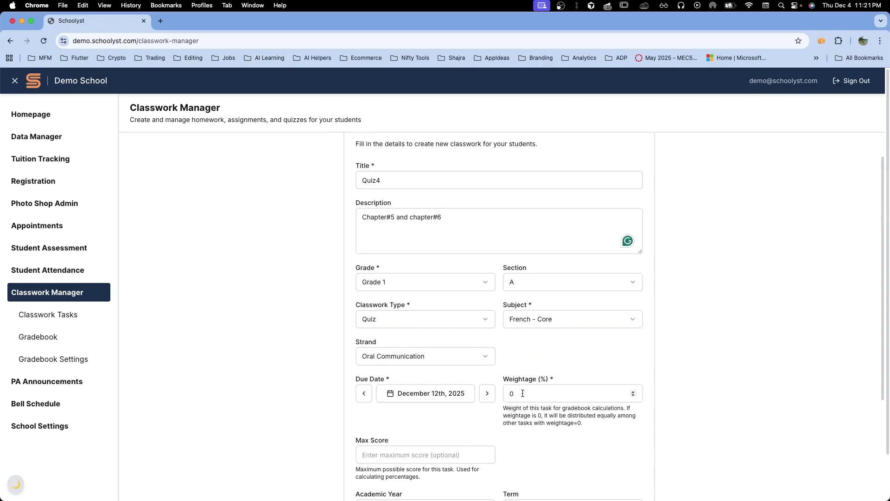
pyautogui.scroll(-1, 526, 387)
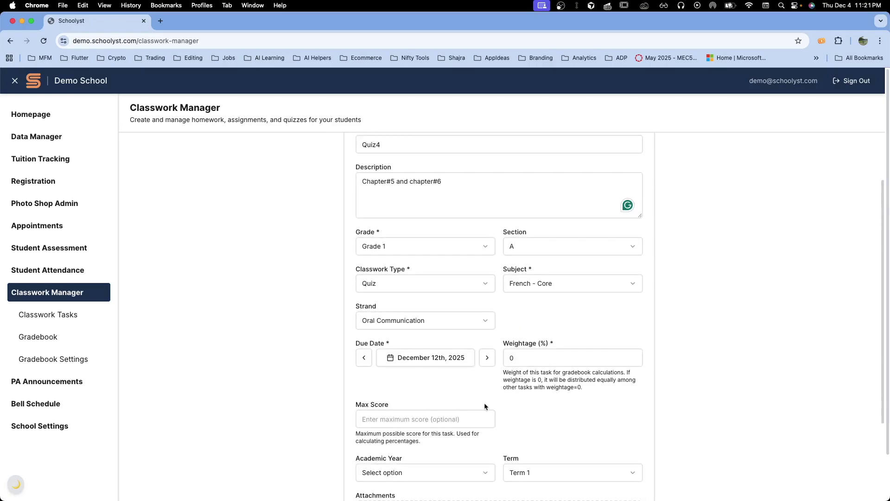
pyautogui.scroll(-1, 385, 409)
pyautogui.click(381, 398)
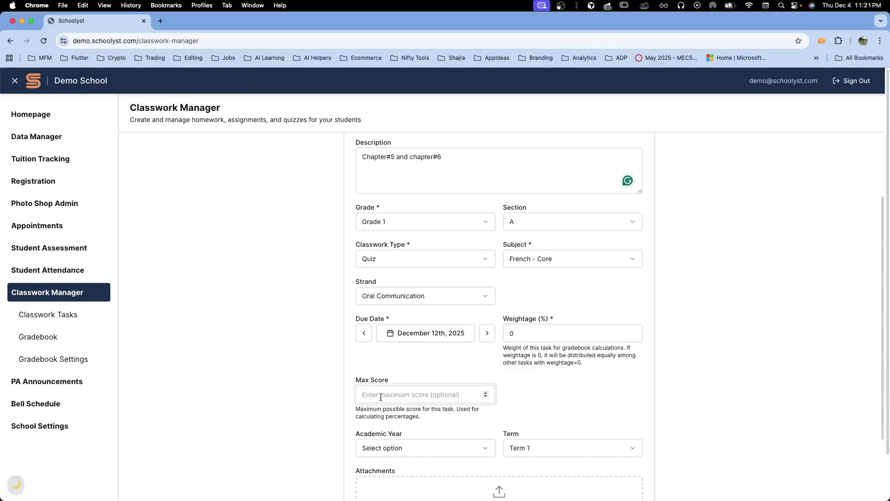
pyautogui.write('20')
pyautogui.press('BackSpace')
pyautogui.write('20')
# Step: Set the quiz's academic year to 2025-2026
pyautogui.scroll(-3, 378, 396)
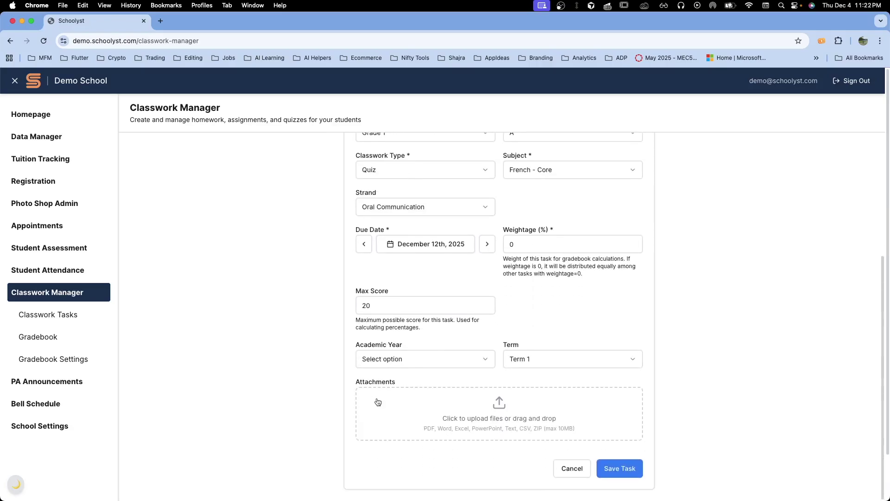
pyautogui.click(384, 360)
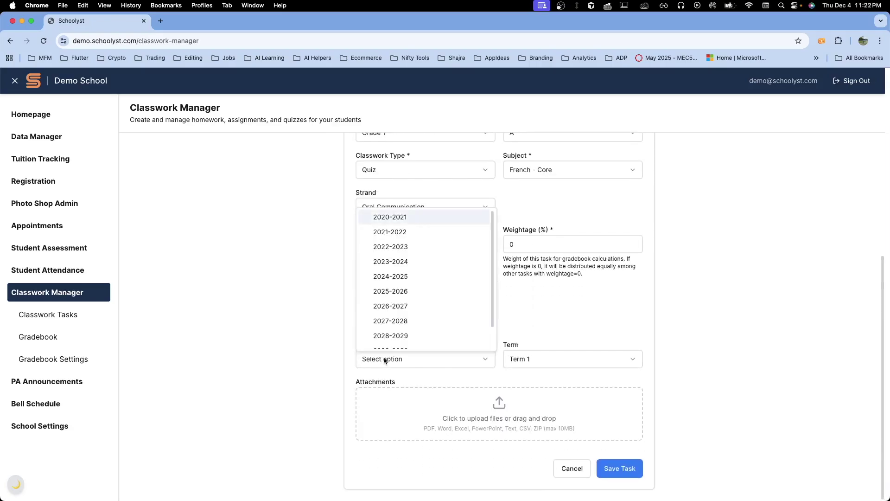
pyautogui.click(420, 293)
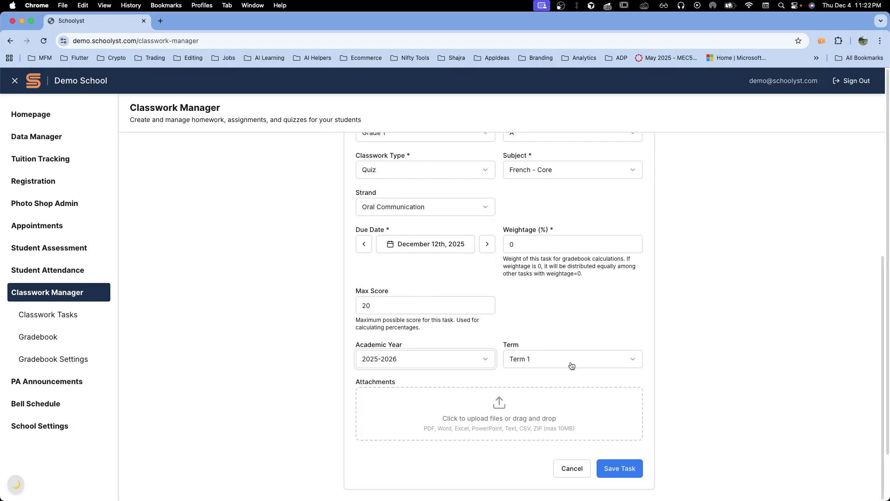
pyautogui.scroll(-1, 506, 406)
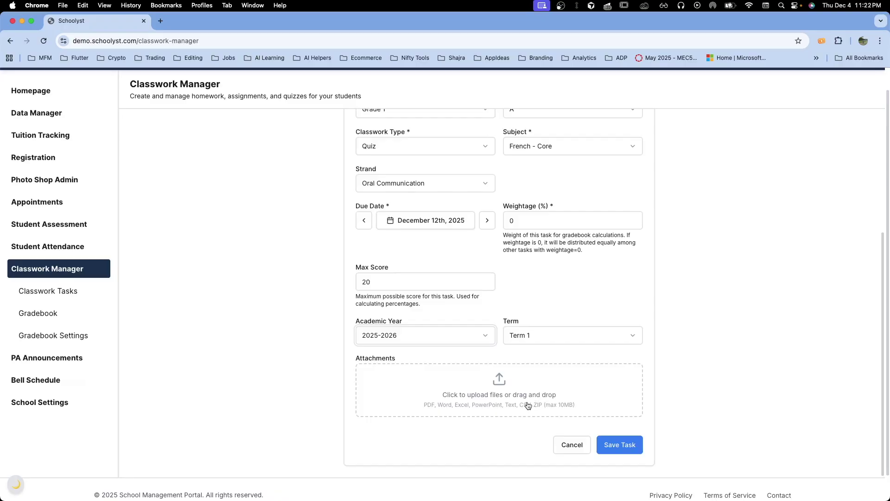
# Step: Save the new quiz and review its entry in the My Classwork list
pyautogui.click(616, 447)
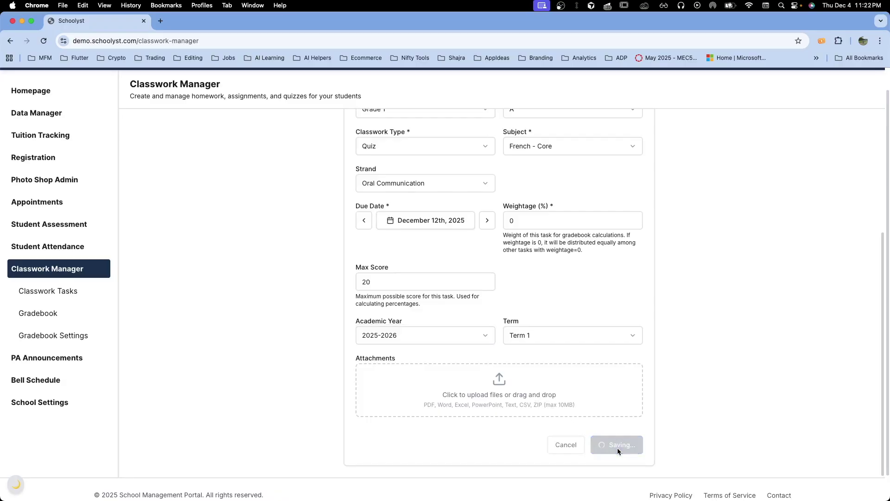
pyautogui.scroll(-2, 436, 382)
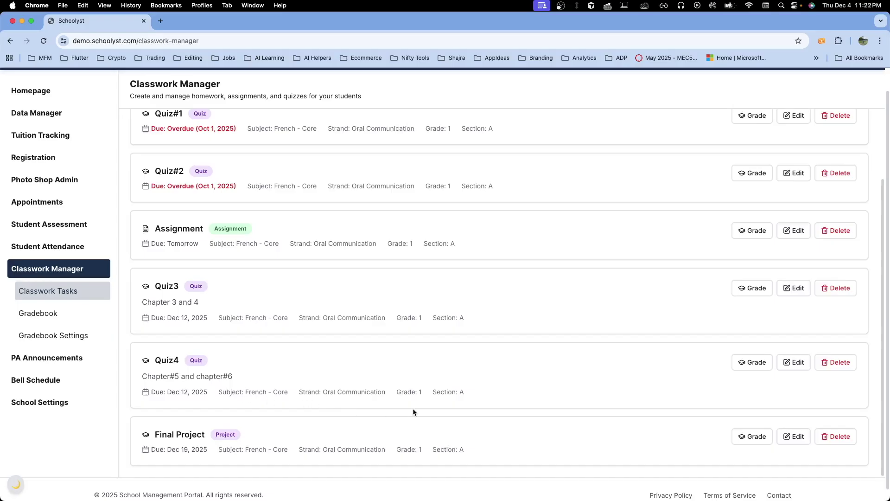
pyautogui.scroll(3, 299, 366)
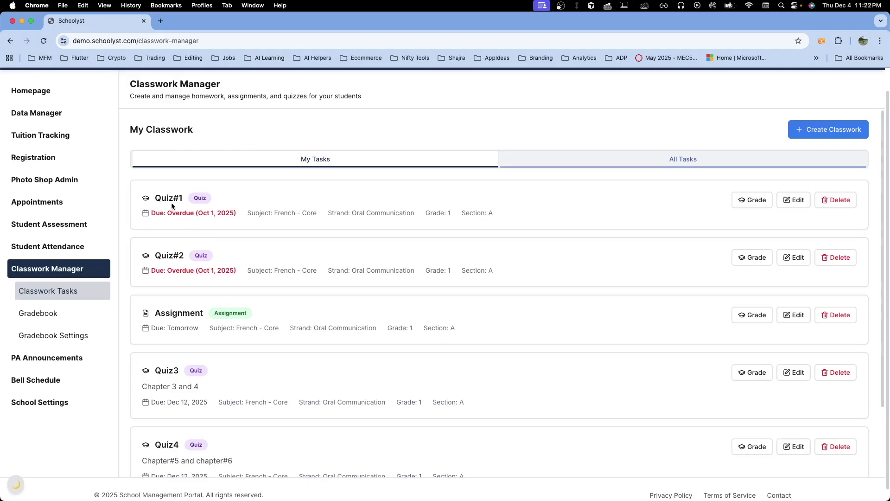
pyautogui.scroll(-1, 180, 330)
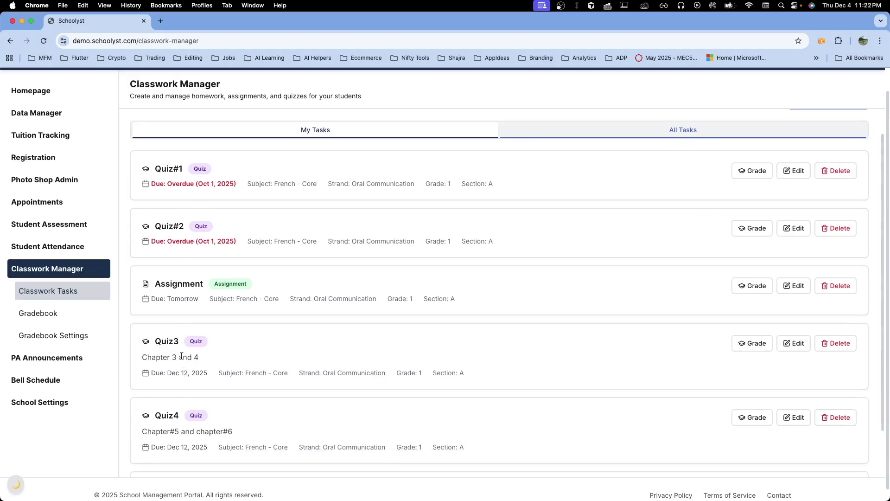
pyautogui.scroll(-1, 183, 301)
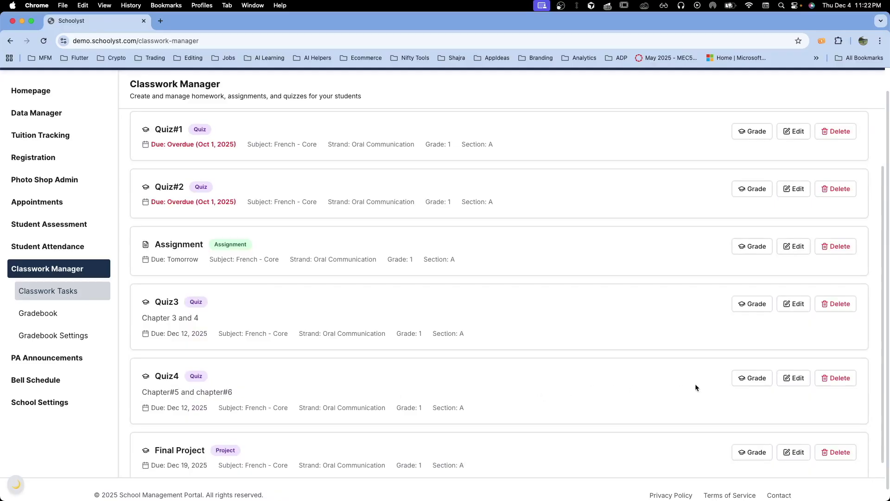
# Step: Grade Quiz4 with 18, 17 and 15 for the three students in listed order and save the grades
pyautogui.click(743, 377)
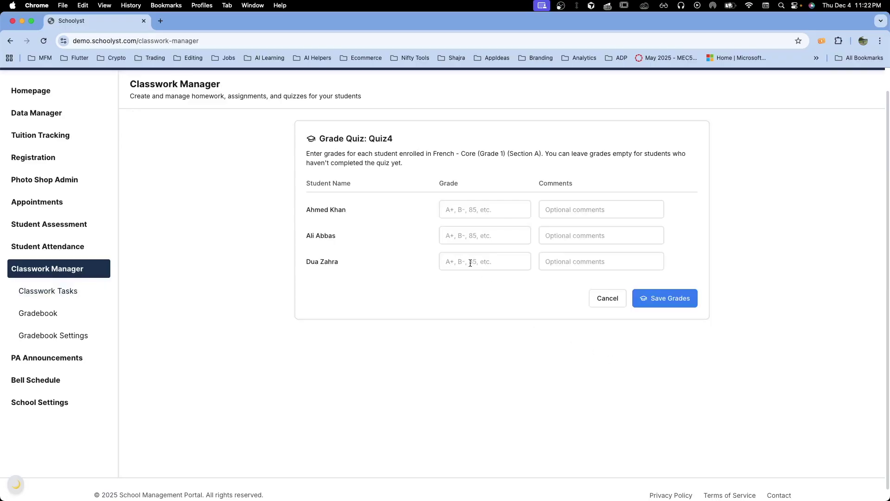
pyautogui.click(472, 206)
pyautogui.write('18')
pyautogui.click(478, 234)
pyautogui.write('17')
pyautogui.click(473, 261)
pyautogui.write('15')
pyautogui.click(657, 304)
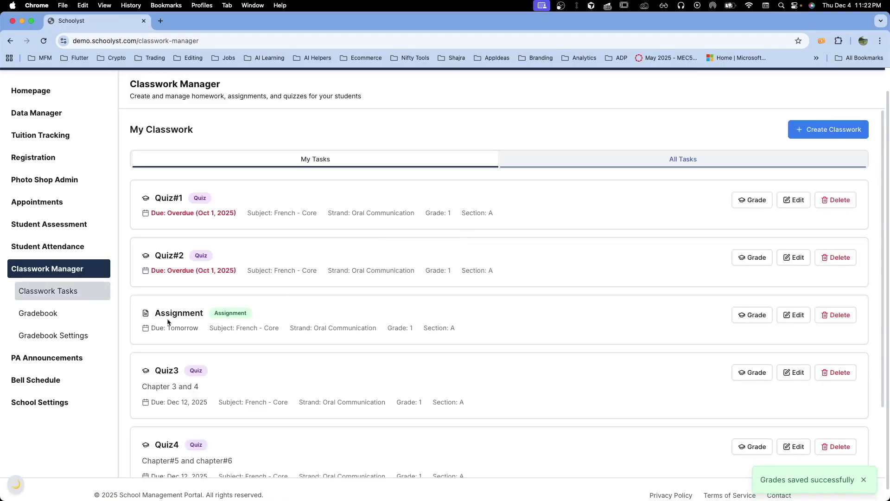
# Step: Open the Gradebook and set its grade to Grade 1 and its section to Section A
pyautogui.scroll(-3, 142, 320)
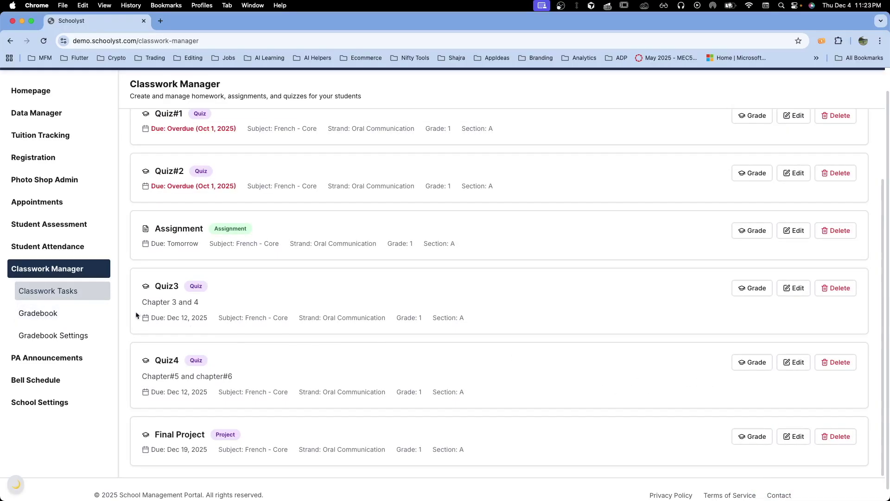
pyautogui.click(62, 316)
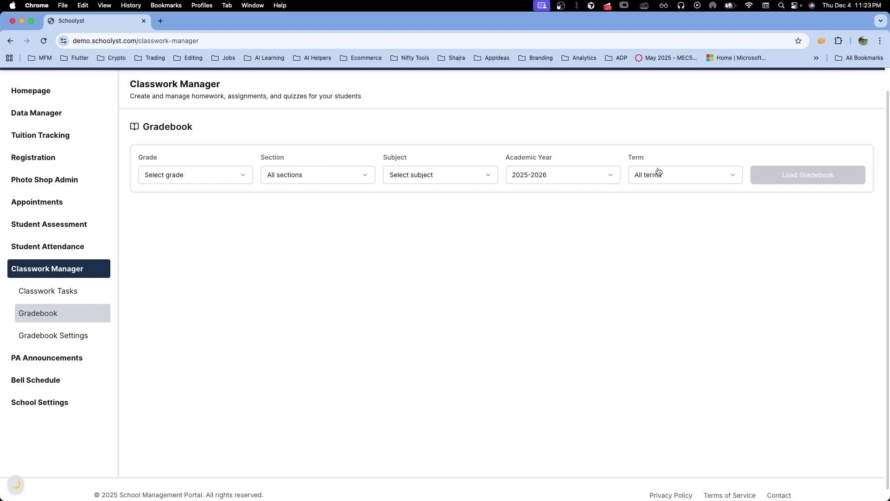
pyautogui.click(218, 176)
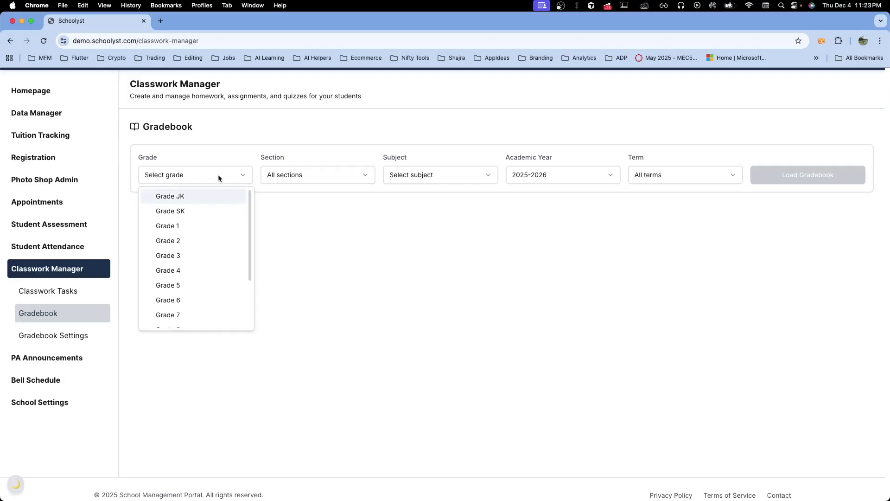
pyautogui.click(182, 226)
pyautogui.click(331, 183)
pyautogui.click(316, 210)
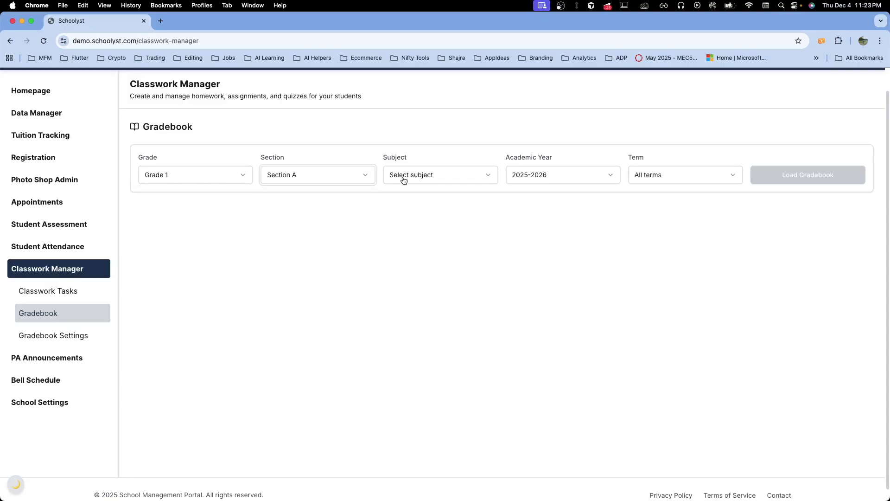
# Step: Load the French - Core gradebook for the Oral Communication strand and review its class statistics and student grades
pyautogui.click(404, 180)
pyautogui.click(423, 226)
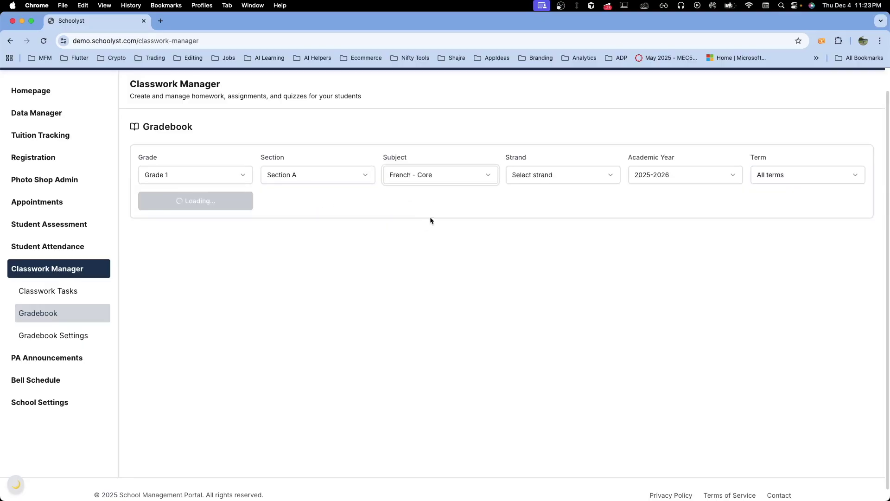
pyautogui.click(545, 181)
pyautogui.click(540, 199)
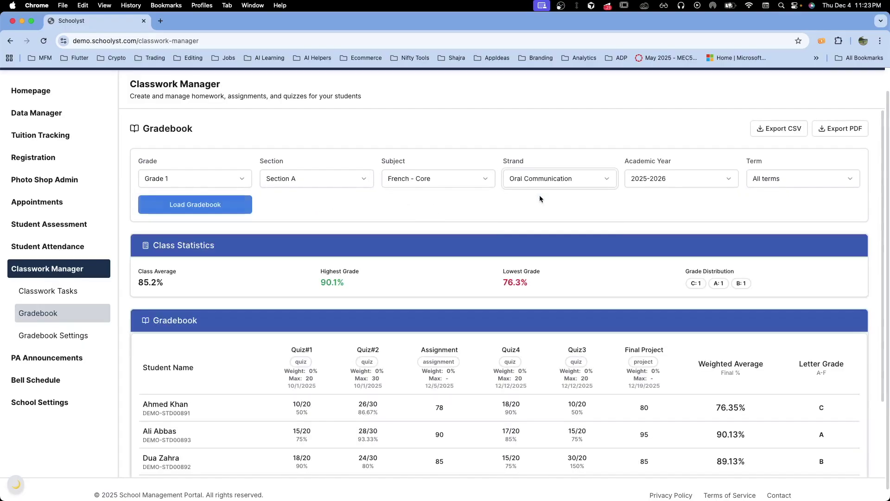
pyautogui.scroll(-1, 540, 199)
pyautogui.scroll(-2, 539, 195)
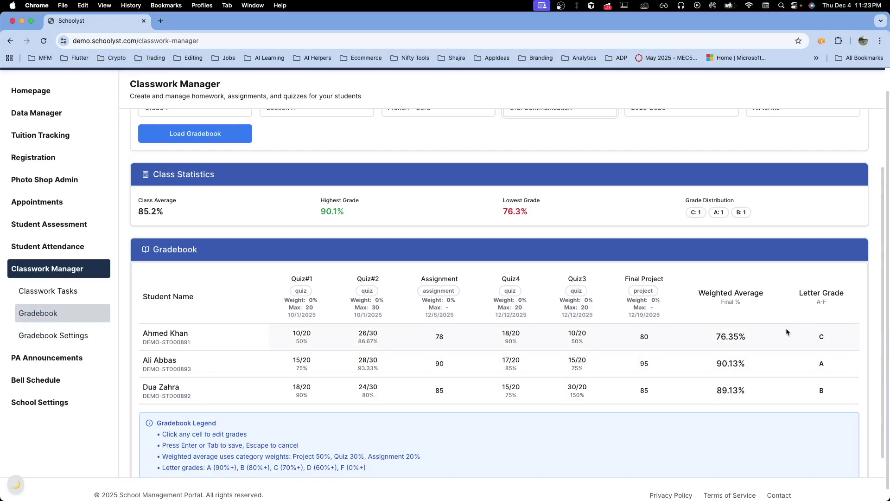
pyautogui.scroll(3, 373, 278)
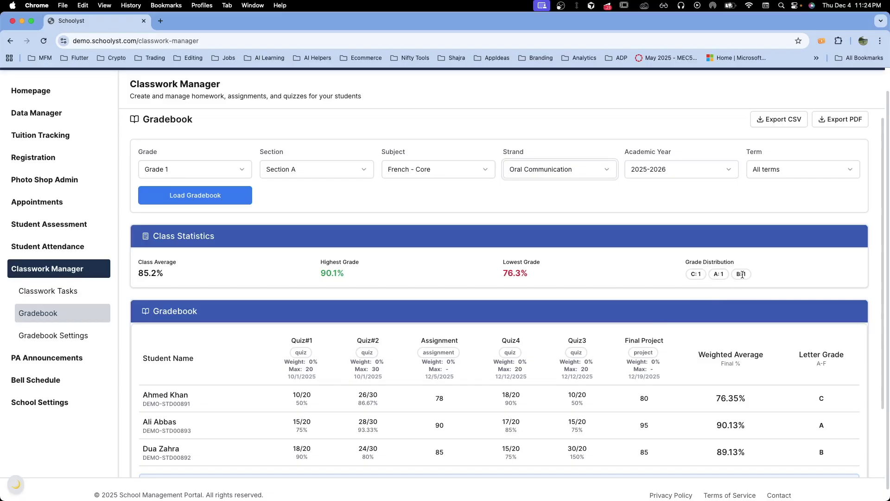
pyautogui.scroll(-3, 377, 362)
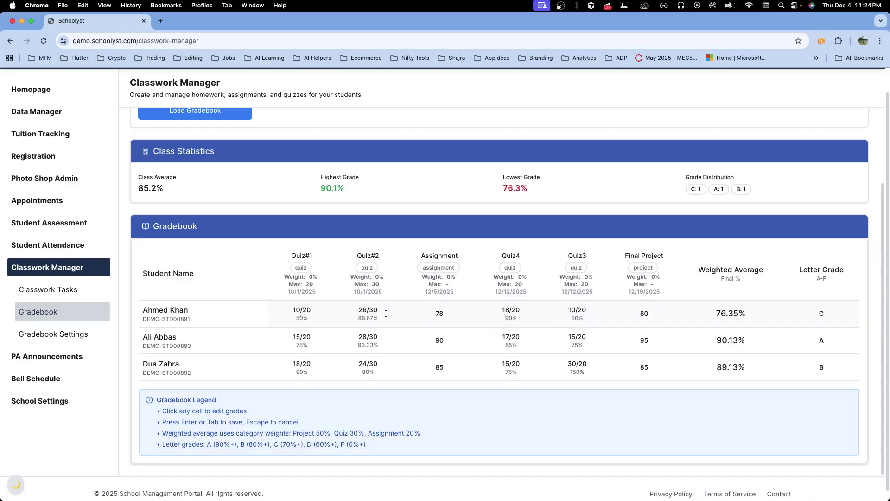
# Step: Set the maximum score of Quiz#1 to 30 in the gradebook
pyautogui.click(310, 285)
pyautogui.doubleClick(305, 285)
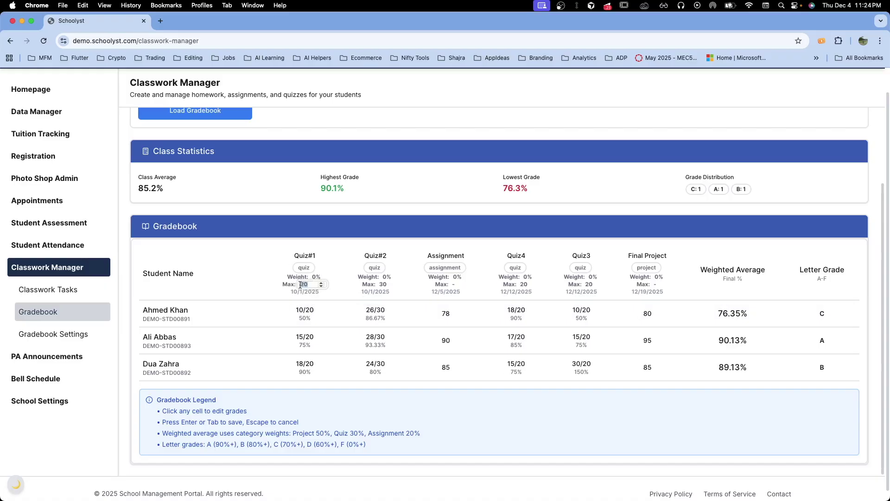
pyautogui.write('30')
pyautogui.press('Return')
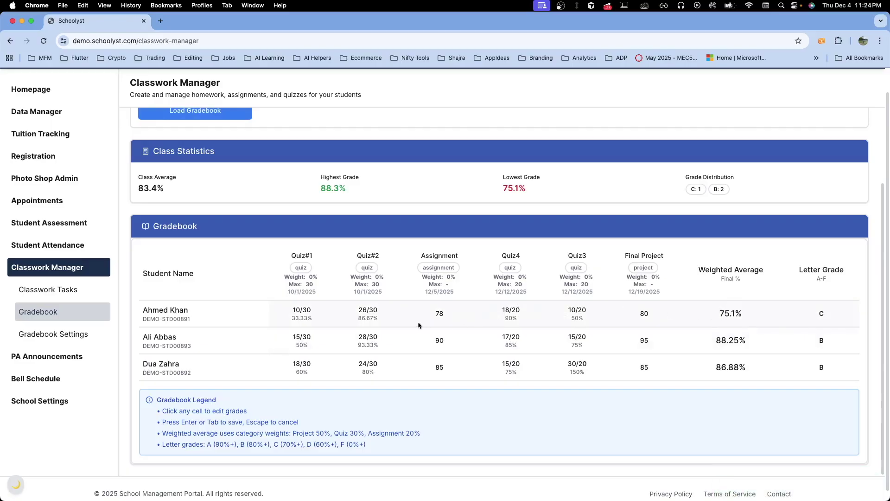
# Step: Set the maximum score of Quiz#1 back to 20 in the gradebook
pyautogui.click(307, 285)
pyautogui.moveTo(310, 285); pyautogui.dragTo(293, 285)
pyautogui.write('20')
pyautogui.press('Return')
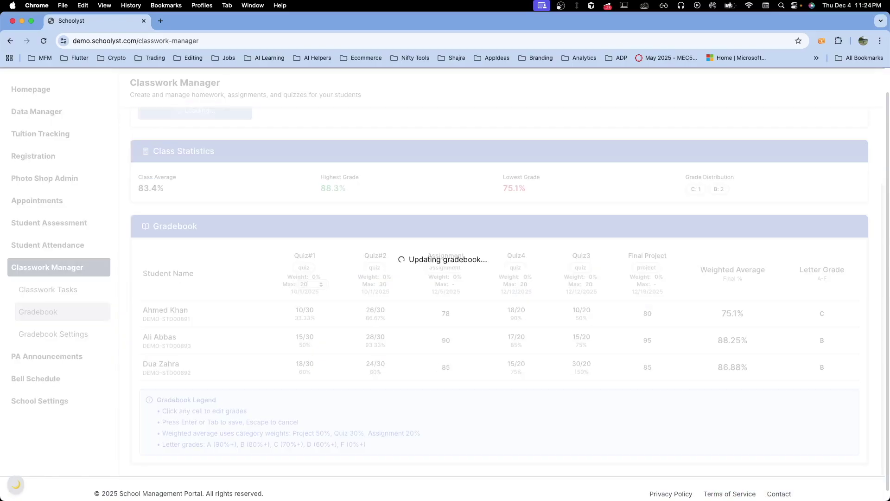
# Step: Set the first listed student's Quiz#1 score to 15 in the gradebook
pyautogui.click(301, 311)
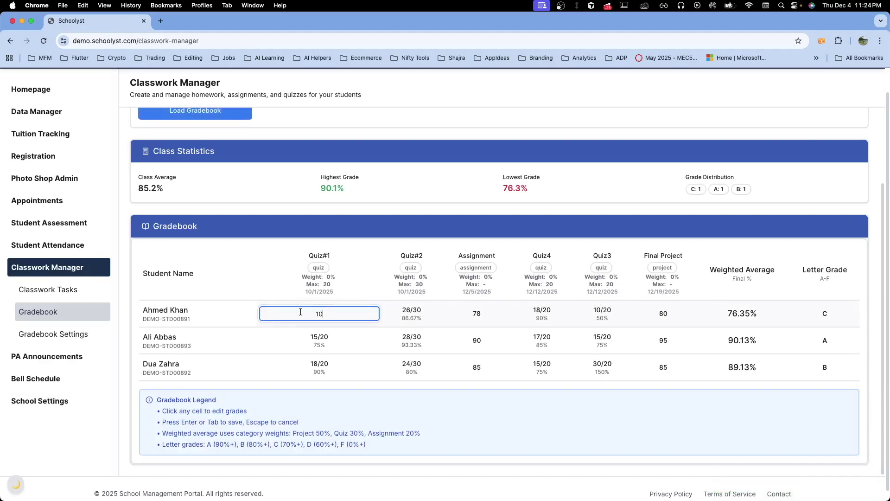
pyautogui.moveTo(326, 316); pyautogui.dragTo(305, 312)
pyautogui.write('15')
pyautogui.press('Return')
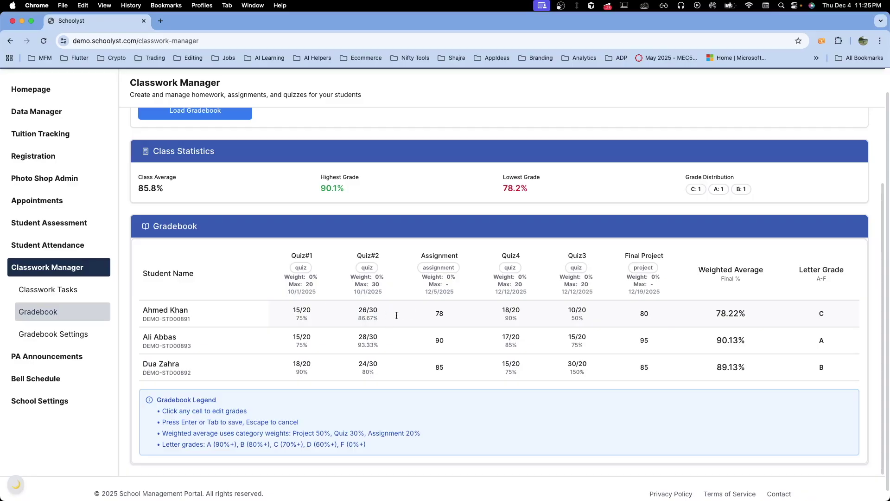
pyautogui.scroll(-1, 417, 310)
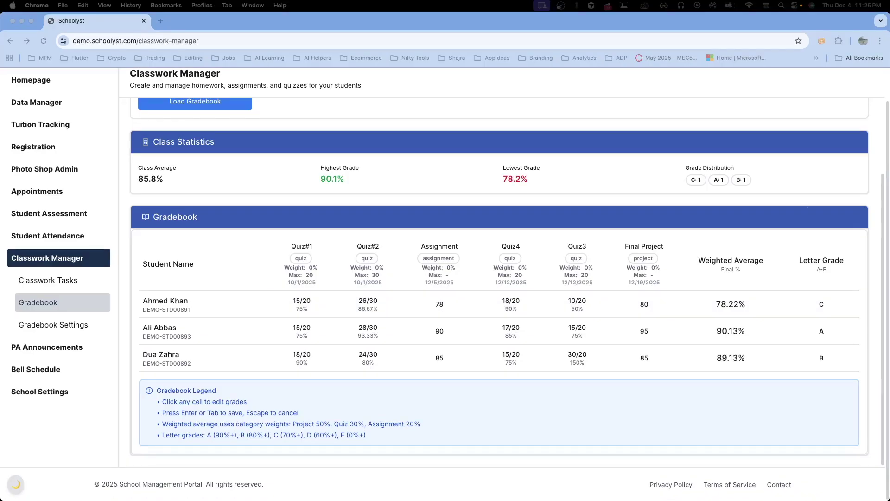